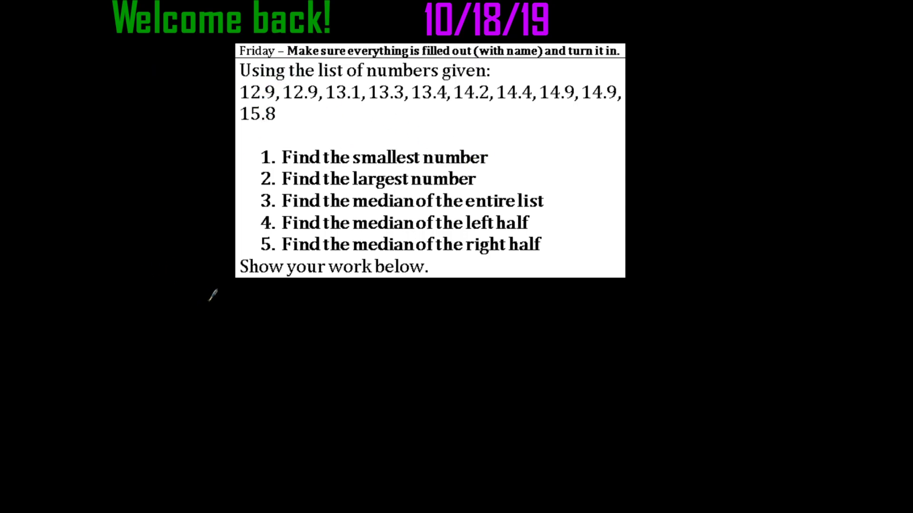
Step: Circle 12.9 in green as the minimum and label it 'min'
{"action": "left_click_drag", "start_coordinate": [214, 306], "coordinate": [232, 323]}
{"action": "key", "text": "ctrl+z"}
{"action": "mouse_move", "coordinate": [275, 84]}
{"action": "left_mouse_down"}
{"action": "mouse_move", "coordinate": [185, 83]}
{"action": "mouse_move", "coordinate": [203, 93]}
{"action": "left_mouse_up"}
{"action": "left_click", "coordinate": [195, 76]}
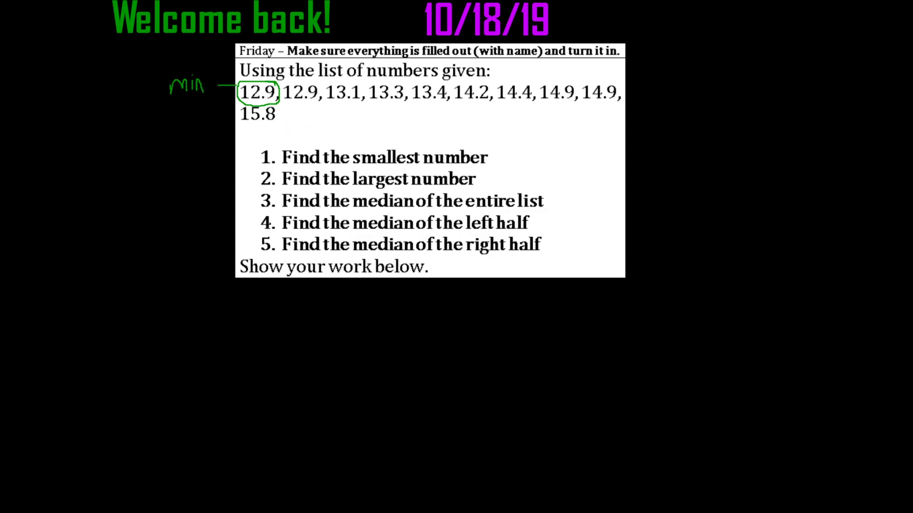
Step: Circle 15.8 in magenta and draw an arrow toward the 'MAX' label
{"action": "mouse_move", "coordinate": [275, 85]}
{"action": "left_mouse_down"}
{"action": "mouse_move", "coordinate": [280, 98]}
{"action": "mouse_move", "coordinate": [250, 124]}
{"action": "mouse_move", "coordinate": [279, 109]}
{"action": "left_mouse_up"}
{"action": "left_click_drag", "start_coordinate": [224, 129], "coordinate": [231, 130]}
{"action": "mouse_move", "coordinate": [174, 151]}
{"action": "left_mouse_down"}
{"action": "mouse_move", "coordinate": [193, 134]}
{"action": "mouse_move", "coordinate": [197, 149]}
{"action": "mouse_move", "coordinate": [202, 131]}
{"action": "left_mouse_up"}
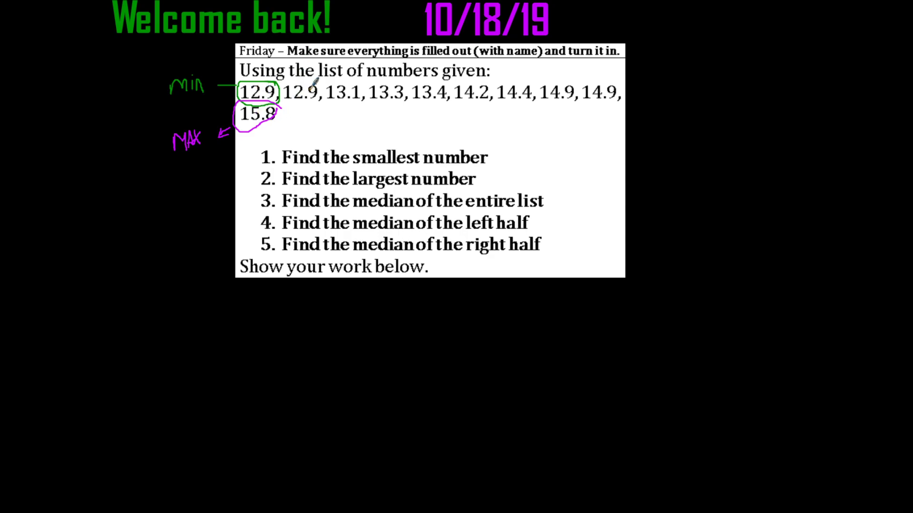
Step: Tick off 12.9, 14.9, 13.1, 14.9, 13.3 and 14.4 in orange, working inward from both ends
{"action": "left_click_drag", "start_coordinate": [307, 82], "coordinate": [313, 79]}
{"action": "left_click_drag", "start_coordinate": [605, 79], "coordinate": [610, 78]}
{"action": "left_click_drag", "start_coordinate": [347, 82], "coordinate": [357, 80]}
{"action": "left_click_drag", "start_coordinate": [562, 81], "coordinate": [569, 78]}
{"action": "left_click_drag", "start_coordinate": [390, 79], "coordinate": [401, 76]}
{"action": "left_click_drag", "start_coordinate": [507, 79], "coordinate": [516, 75]}
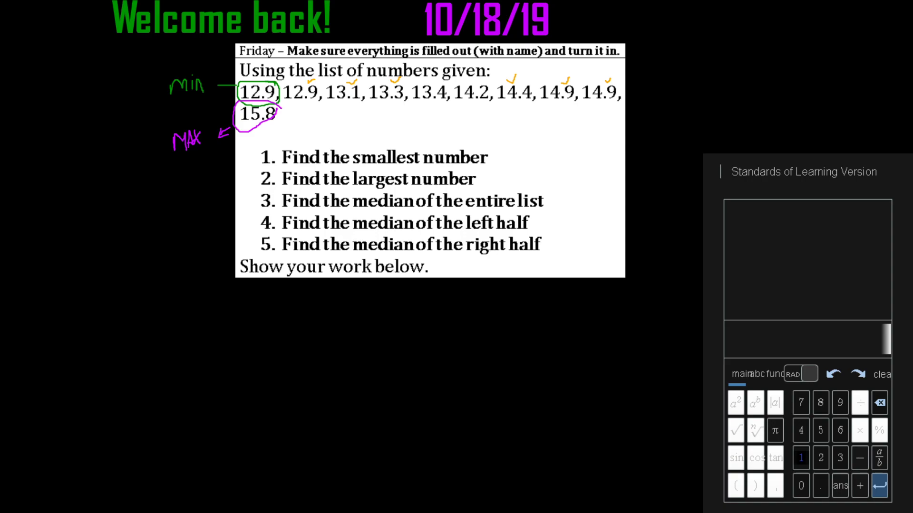
Step: Add 13.4 + 14.2 on the calculator keypad to get 27.6
{"action": "left_click", "coordinate": [801, 458]}
{"action": "left_click", "coordinate": [840, 457]}
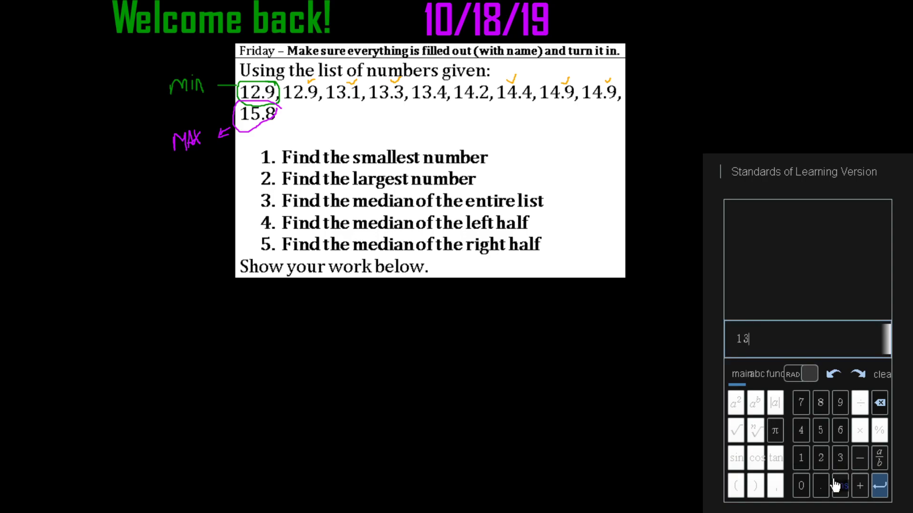
{"action": "left_click", "coordinate": [829, 487]}
{"action": "left_click", "coordinate": [801, 430]}
{"action": "left_click", "coordinate": [859, 487]}
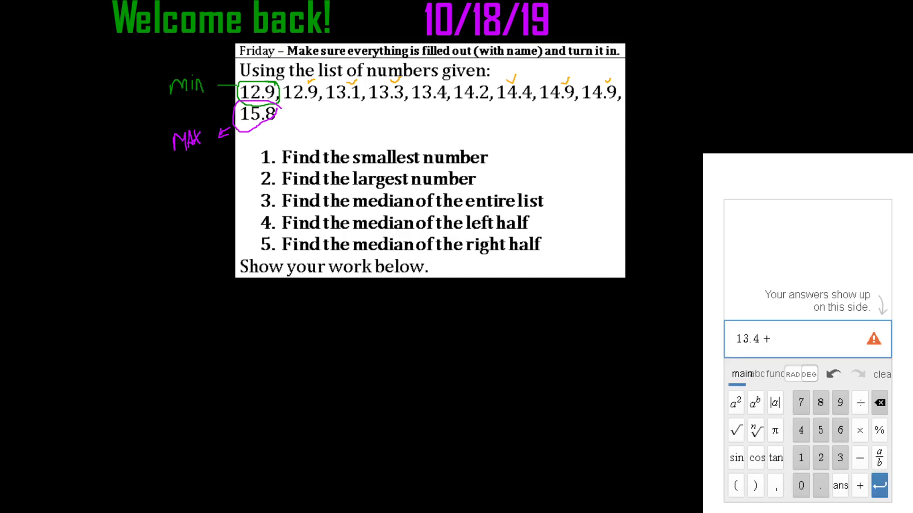
{"action": "left_click", "coordinate": [803, 457]}
{"action": "left_click", "coordinate": [804, 431]}
{"action": "left_click", "coordinate": [824, 489]}
{"action": "left_click", "coordinate": [821, 458]}
{"action": "left_click", "coordinate": [879, 486]}
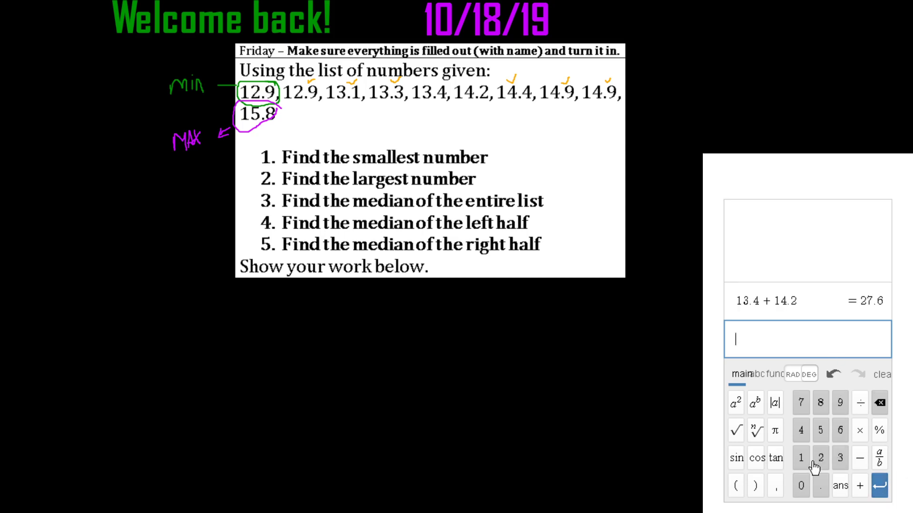
Step: Divide the 27.6 answer by 2 as a fraction to get 13.8
{"action": "left_click", "coordinate": [841, 486]}
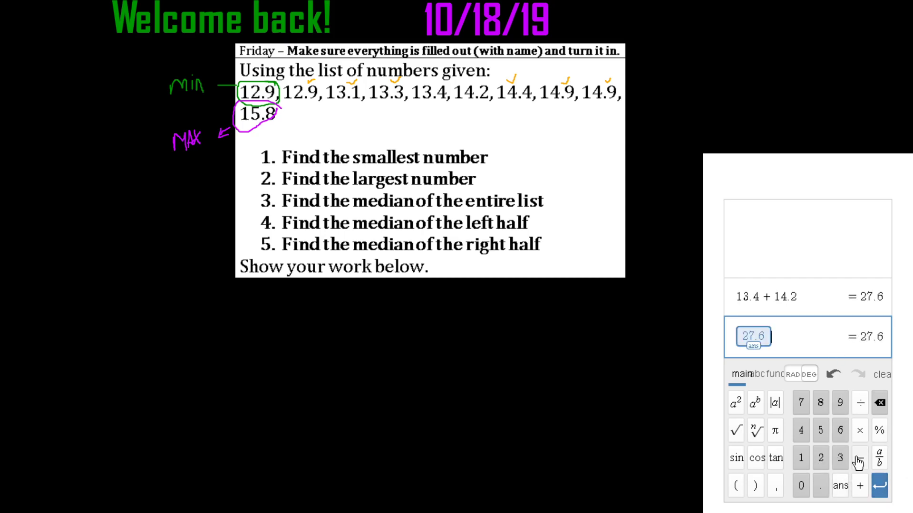
{"action": "left_click", "coordinate": [861, 403]}
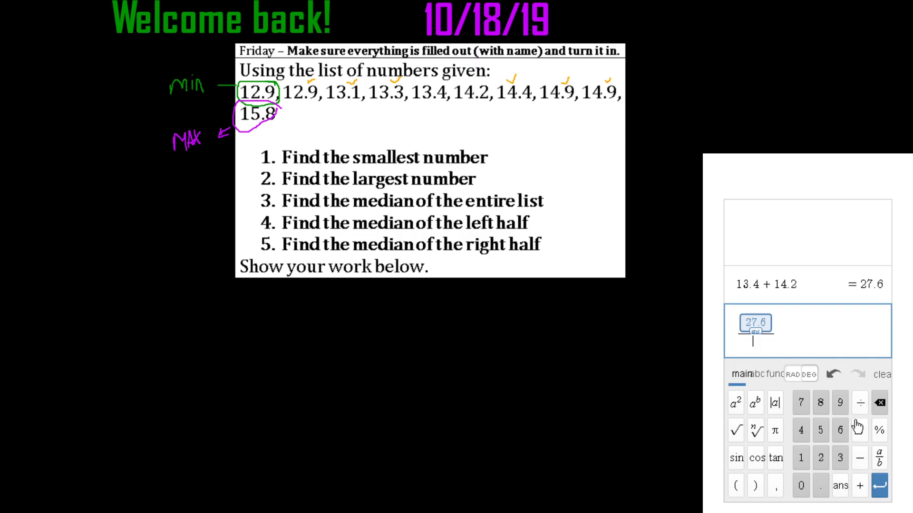
{"action": "left_click", "coordinate": [826, 458]}
Step: Write '3) 13.8' below the slide and draw a red divider between 13.4 and 14.2
{"action": "mouse_move", "coordinate": [237, 306]}
{"action": "left_mouse_down"}
{"action": "mouse_move", "coordinate": [254, 303]}
{"action": "mouse_move", "coordinate": [247, 328]}
{"action": "mouse_move", "coordinate": [260, 345]}
{"action": "left_mouse_up"}
{"action": "left_click", "coordinate": [265, 334]}
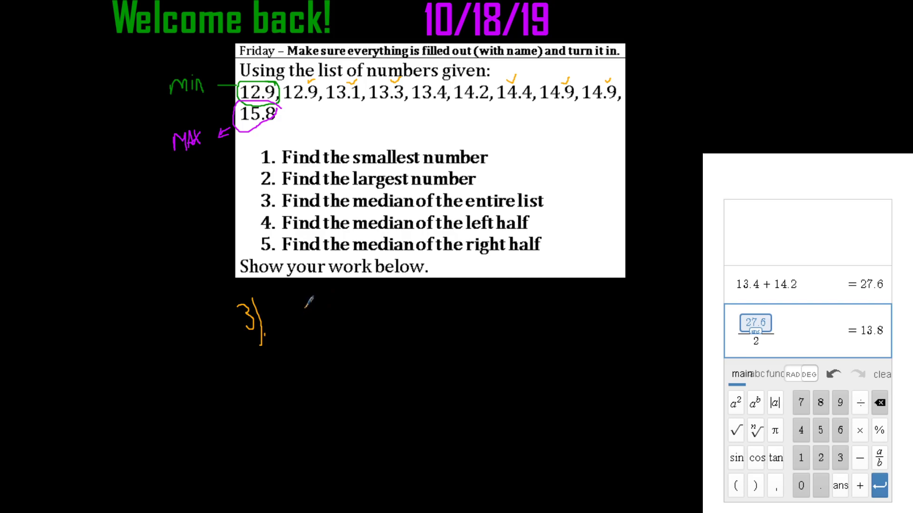
{"action": "mouse_move", "coordinate": [304, 307]}
{"action": "left_mouse_down"}
{"action": "mouse_move", "coordinate": [305, 323]}
{"action": "mouse_move", "coordinate": [317, 328]}
{"action": "mouse_move", "coordinate": [341, 308]}
{"action": "mouse_move", "coordinate": [343, 327]}
{"action": "mouse_move", "coordinate": [346, 309]}
{"action": "left_mouse_up"}
{"action": "left_click", "coordinate": [330, 330]}
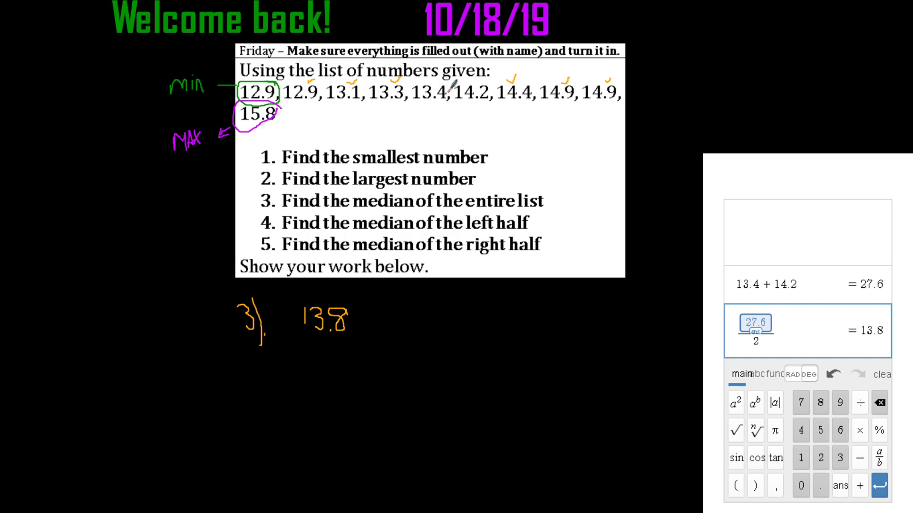
{"action": "mouse_move", "coordinate": [448, 83]}
{"action": "left_mouse_down"}
{"action": "mouse_move", "coordinate": [448, 106]}
{"action": "mouse_move", "coordinate": [228, 102]}
{"action": "left_mouse_up"}
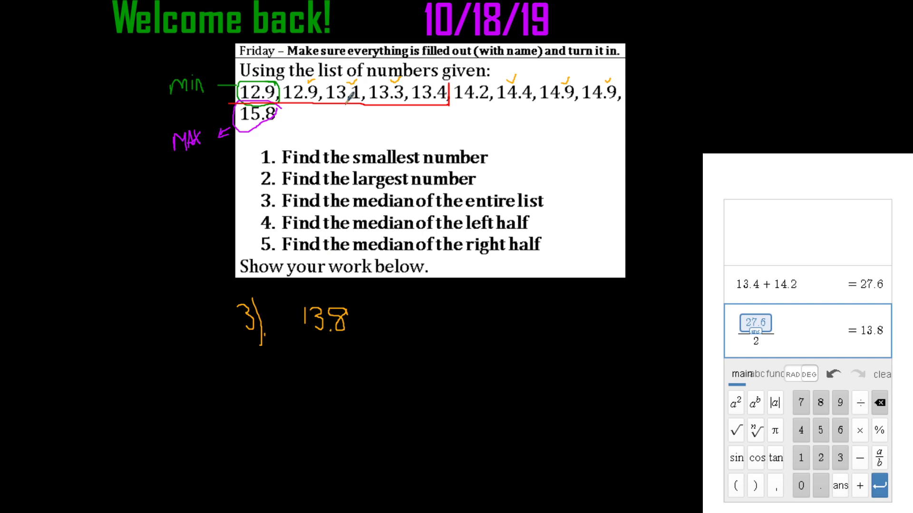
Step: Draw a red arrow down from 13.1 and write '4) 13.1' under the first answer
{"action": "left_click_drag", "start_coordinate": [346, 103], "coordinate": [350, 119]}
{"action": "mouse_move", "coordinate": [246, 361]}
{"action": "left_mouse_down"}
{"action": "mouse_move", "coordinate": [262, 370]}
{"action": "mouse_move", "coordinate": [269, 401]}
{"action": "left_mouse_up"}
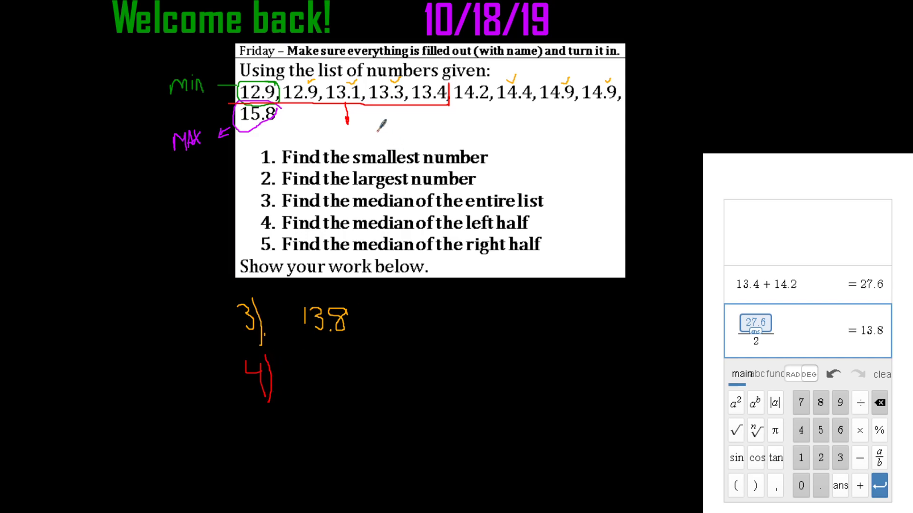
{"action": "mouse_move", "coordinate": [289, 368]}
{"action": "left_mouse_down"}
{"action": "mouse_move", "coordinate": [290, 384]}
{"action": "mouse_move", "coordinate": [303, 364]}
{"action": "mouse_move", "coordinate": [303, 376]}
{"action": "mouse_move", "coordinate": [319, 380]}
{"action": "left_mouse_up"}
Step: Bracket 14.2 through 15.8 in lavender and arrow down from the middle 14.9
{"action": "mouse_move", "coordinate": [454, 90]}
{"action": "left_mouse_down"}
{"action": "mouse_move", "coordinate": [452, 107]}
{"action": "mouse_move", "coordinate": [581, 101]}
{"action": "left_mouse_up"}
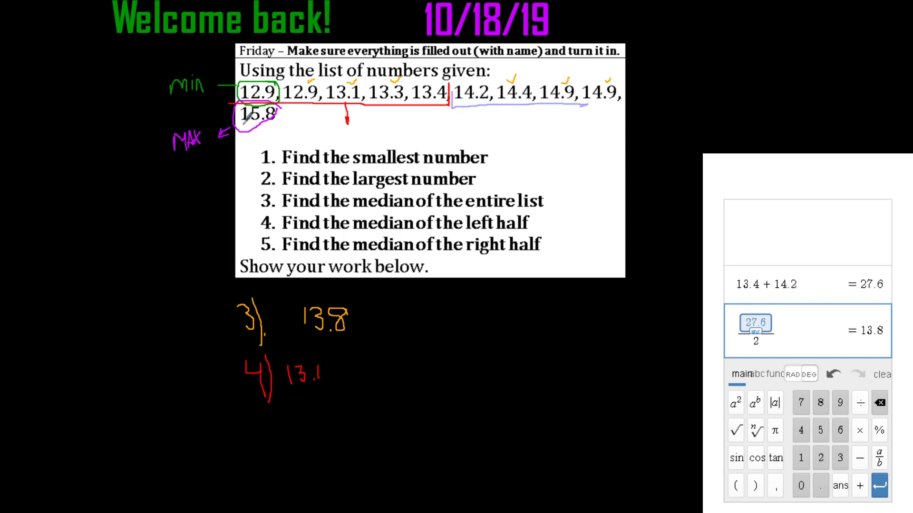
{"action": "left_click_drag", "start_coordinate": [243, 122], "coordinate": [273, 121]}
{"action": "mouse_move", "coordinate": [562, 105]}
{"action": "left_mouse_down"}
{"action": "mouse_move", "coordinate": [562, 131]}
{"action": "mouse_move", "coordinate": [567, 125]}
{"action": "left_mouse_up"}
Step: Write '5) 14.9' below the 4) answer
{"action": "left_click_drag", "start_coordinate": [264, 426], "coordinate": [248, 451]}
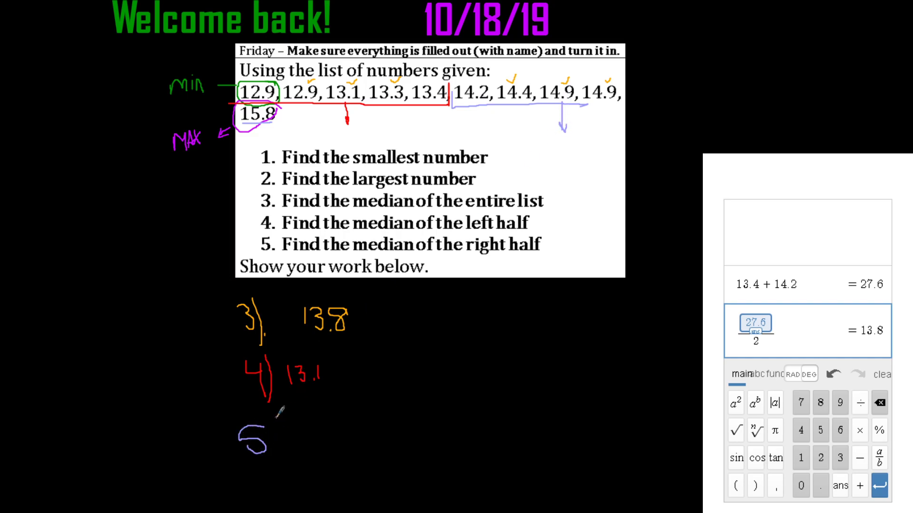
{"action": "left_click_drag", "start_coordinate": [272, 418], "coordinate": [275, 472]}
{"action": "mouse_move", "coordinate": [296, 424]}
{"action": "left_mouse_down"}
{"action": "mouse_move", "coordinate": [296, 449]}
{"action": "mouse_move", "coordinate": [315, 427]}
{"action": "mouse_move", "coordinate": [311, 442]}
{"action": "mouse_move", "coordinate": [331, 432]}
{"action": "mouse_move", "coordinate": [330, 445]}
{"action": "left_mouse_up"}
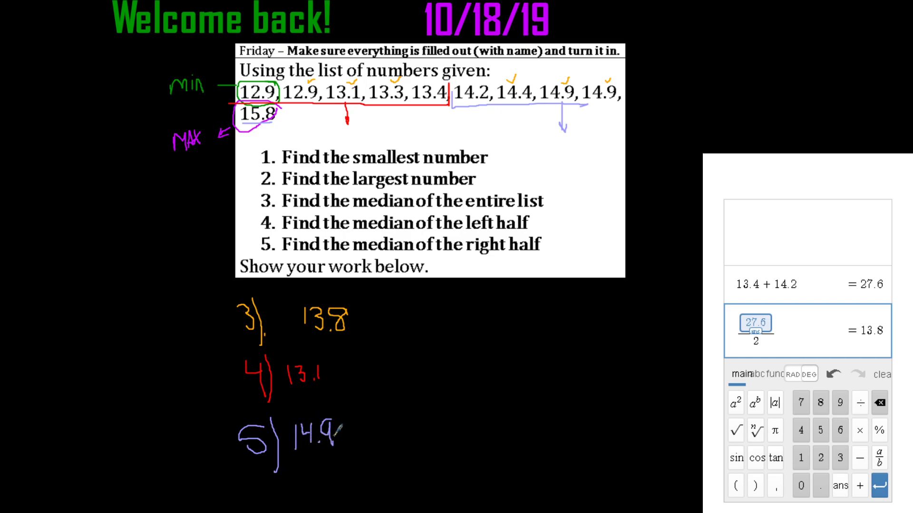